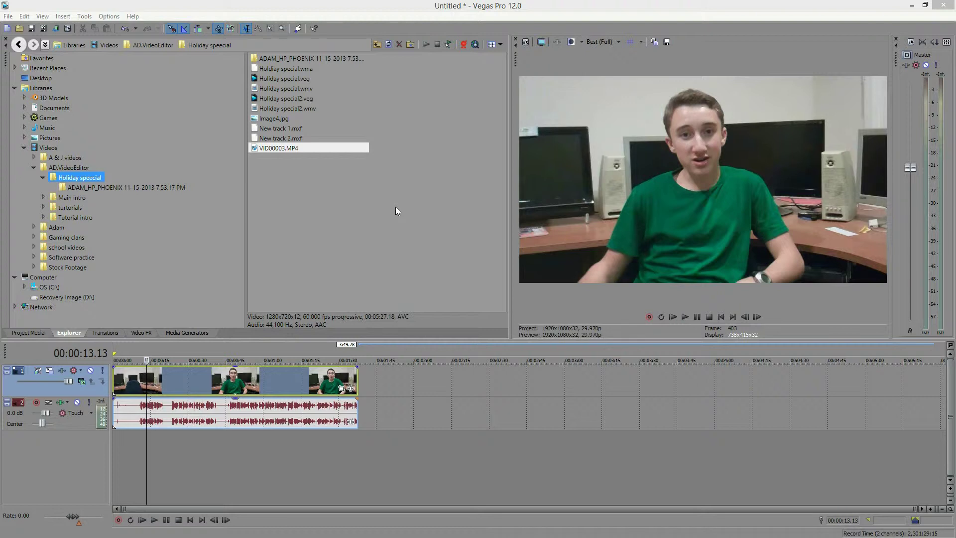
Add the Sony Color Match effect to the video event on the timeline
{"action": "left_click", "coordinate": [350, 388]}
{"action": "left_click", "coordinate": [271, 324]}
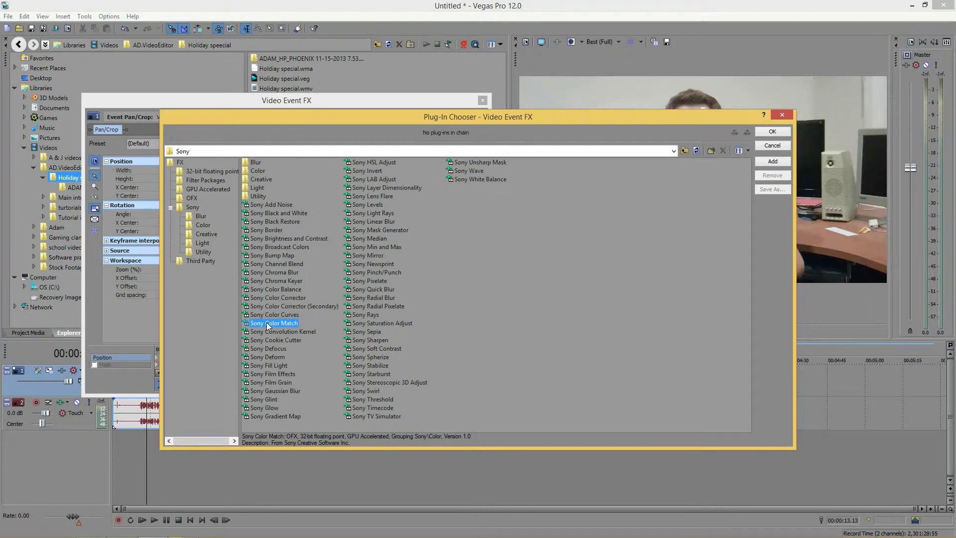
{"action": "double_click", "coordinate": [281, 325]}
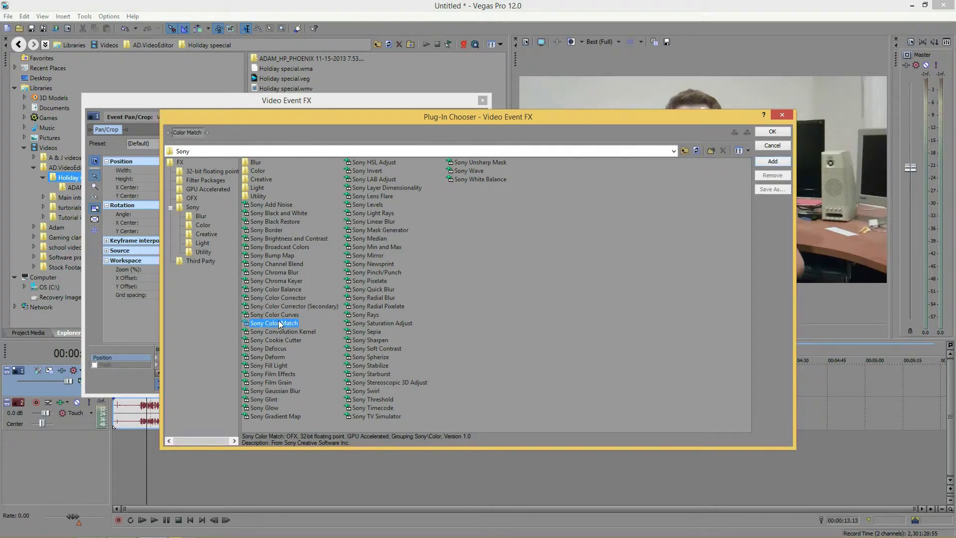
{"action": "left_click", "coordinate": [772, 132]}
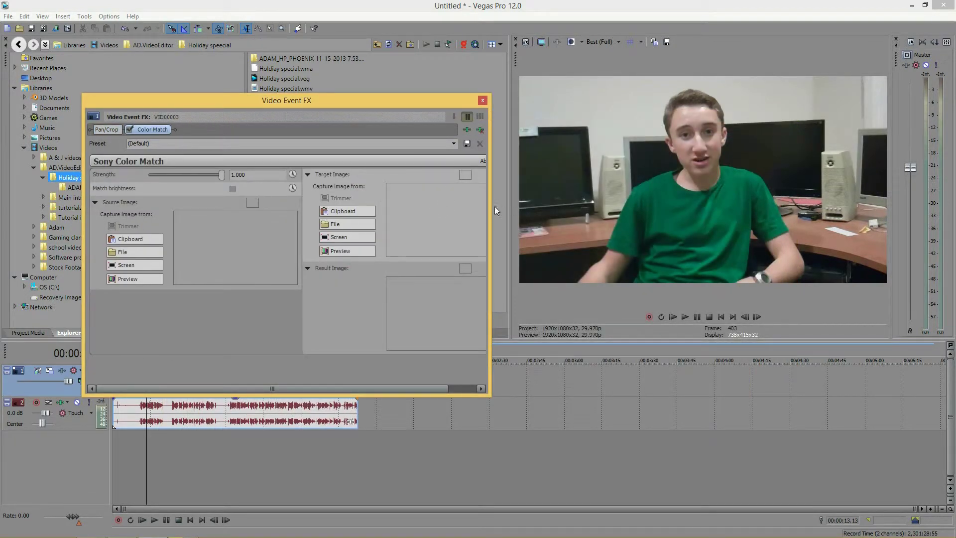
Enlarge the floating Video Event FX window to fit all Color Match settings and capture the target image from the preview
{"action": "left_click_drag", "start_coordinate": [491, 209], "coordinate": [636, 211]}
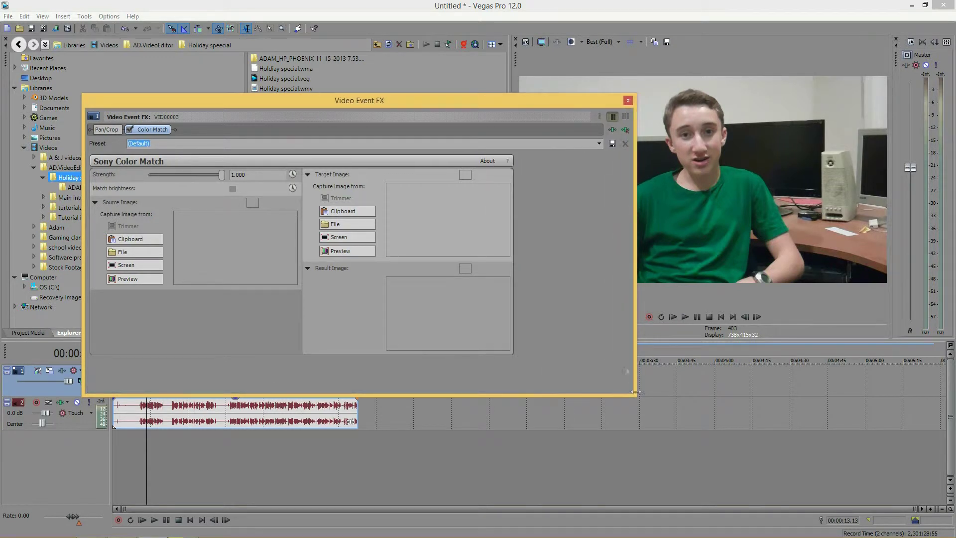
{"action": "left_click_drag", "start_coordinate": [631, 393], "coordinate": [591, 437]}
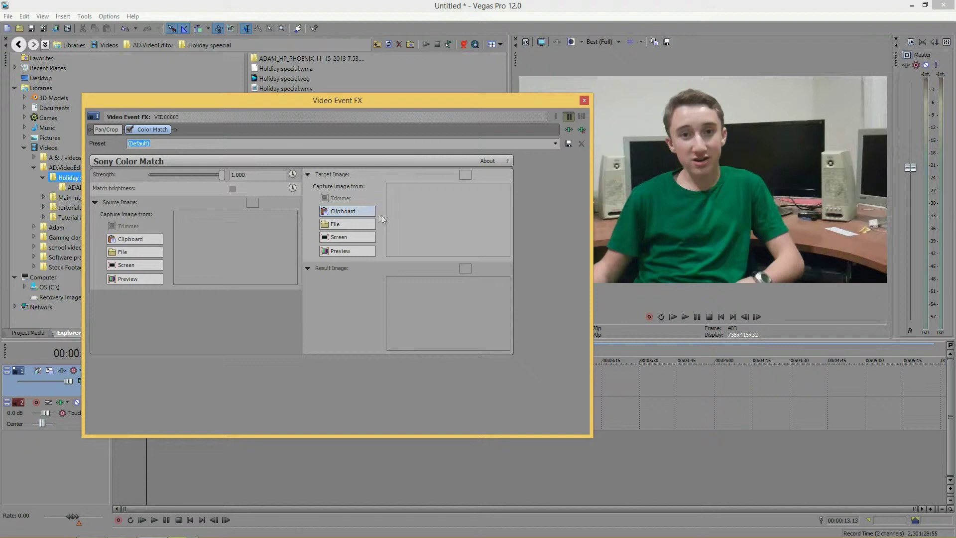
{"action": "left_click_drag", "start_coordinate": [451, 99], "coordinate": [387, 73]}
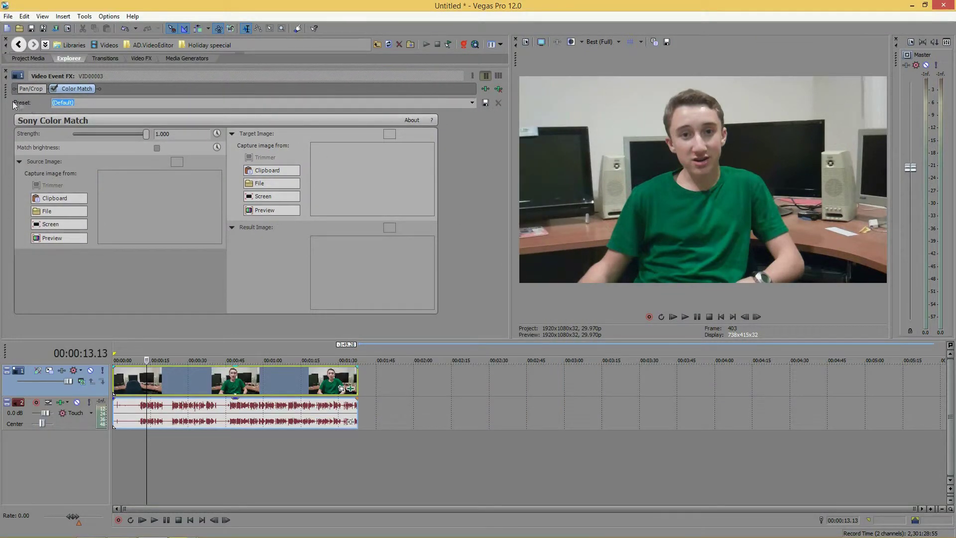
{"action": "left_click_drag", "start_coordinate": [13, 100], "coordinate": [137, 121]}
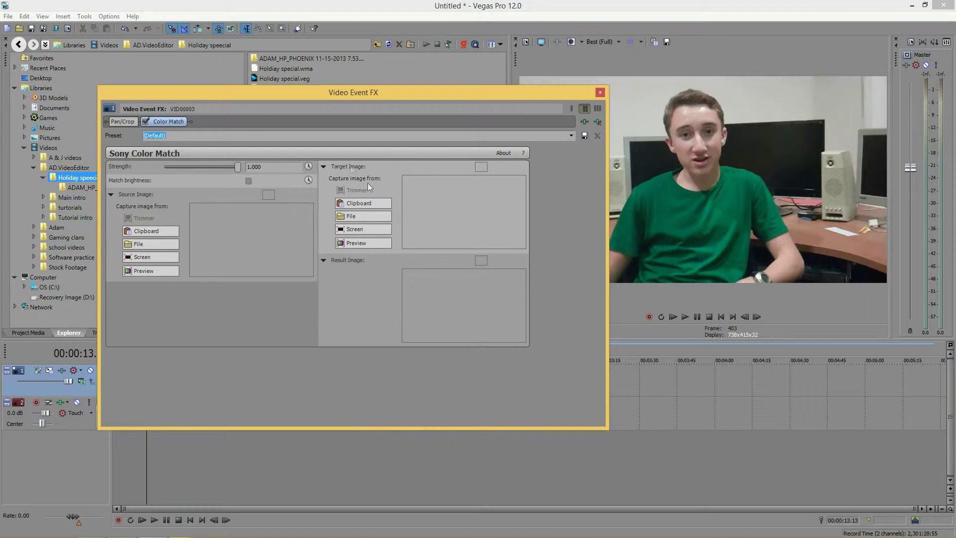
{"action": "left_click", "coordinate": [372, 243]}
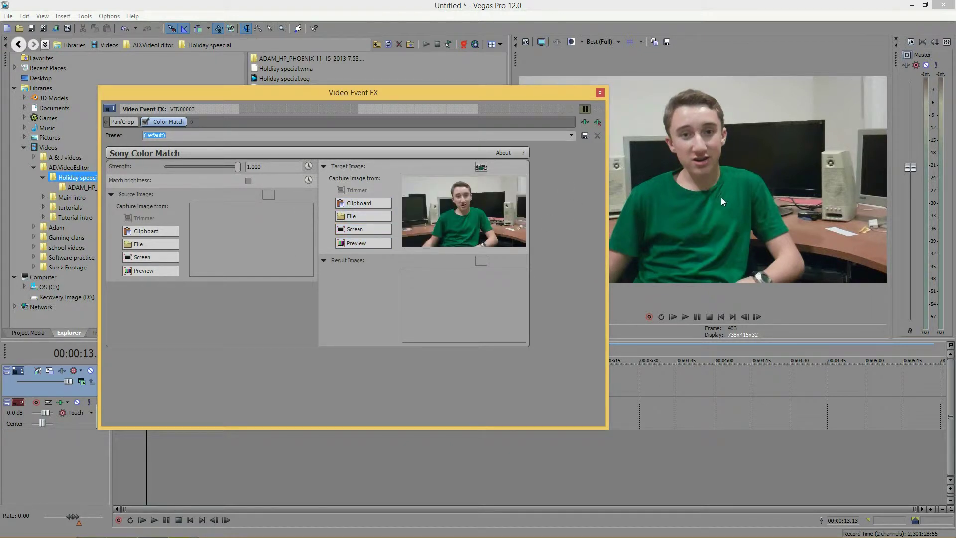
{"action": "left_click", "coordinate": [142, 244]}
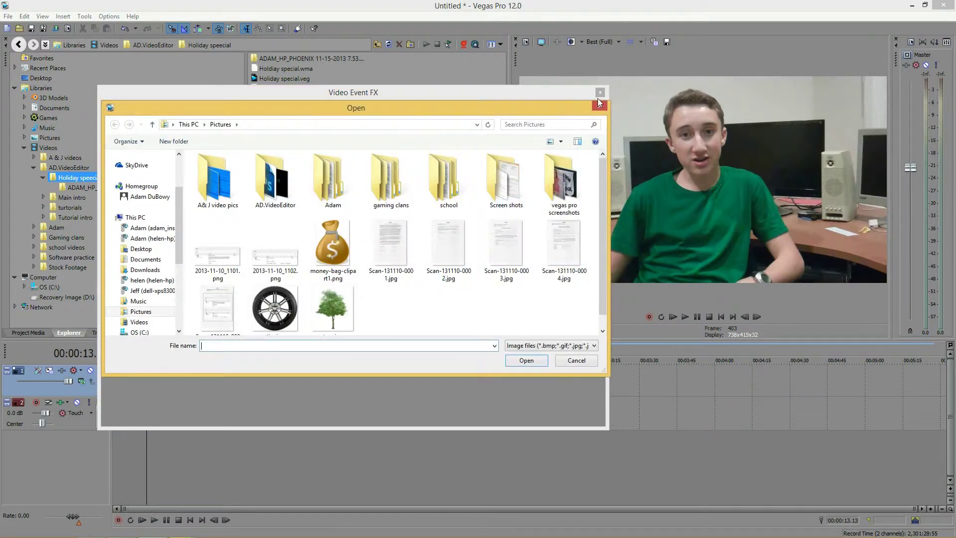
{"action": "left_click", "coordinate": [605, 100]}
{"action": "left_click", "coordinate": [601, 106]}
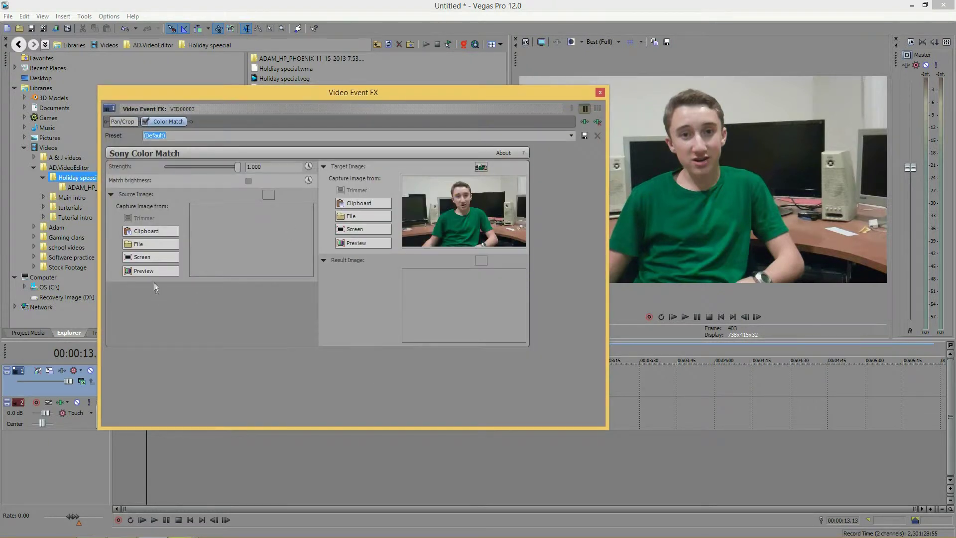
{"action": "left_click", "coordinate": [144, 256]}
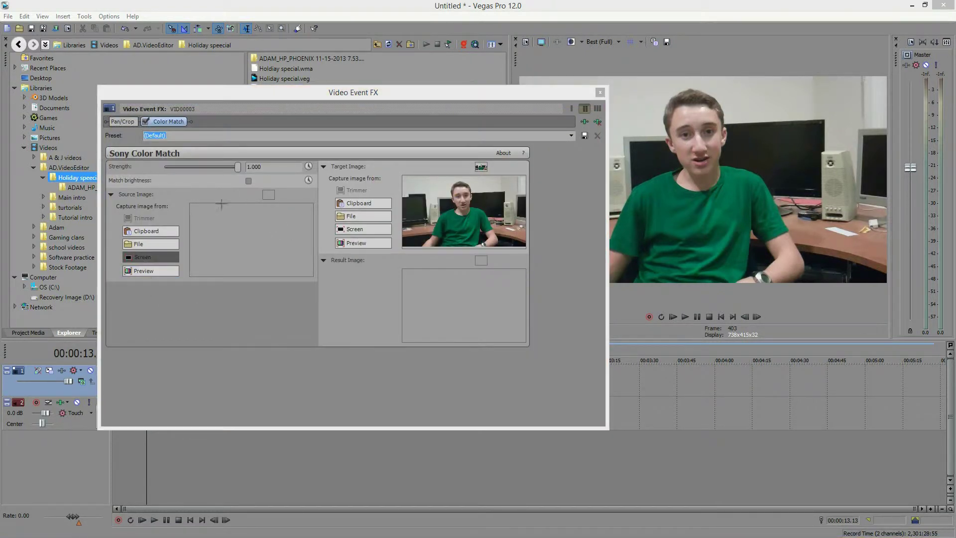
{"action": "left_click", "coordinate": [205, 253]}
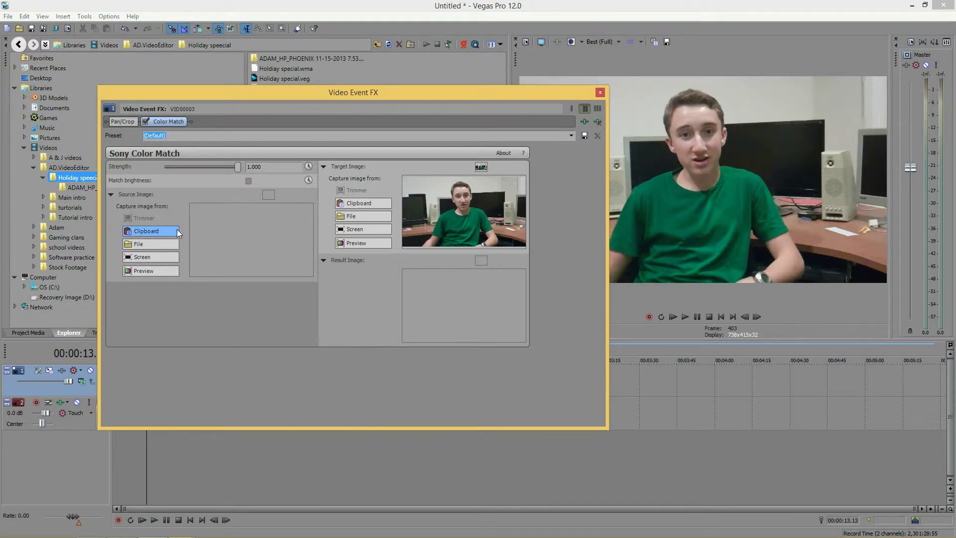
Try the preview frame and a yellow area of the screen as the Color Match source image
{"action": "left_click", "coordinate": [144, 270]}
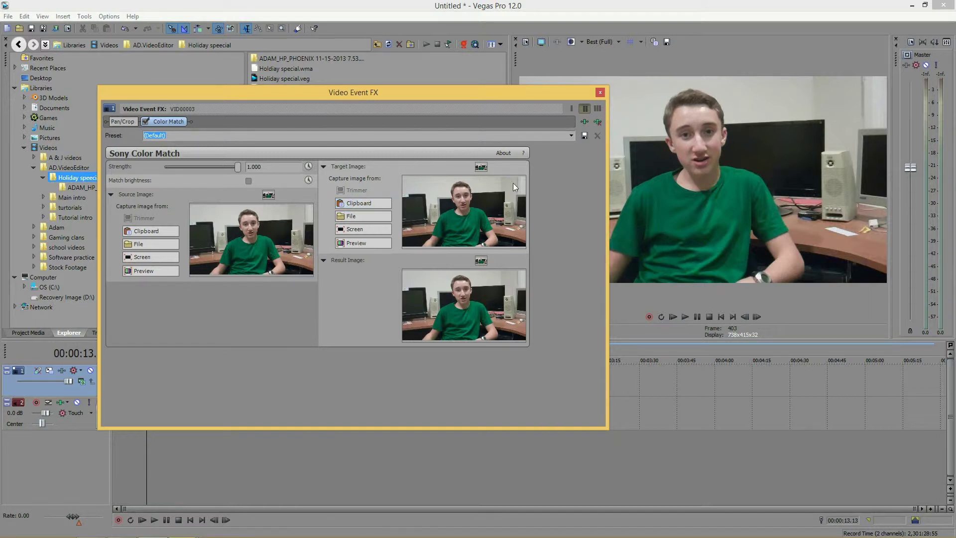
{"action": "left_click", "coordinate": [143, 257]}
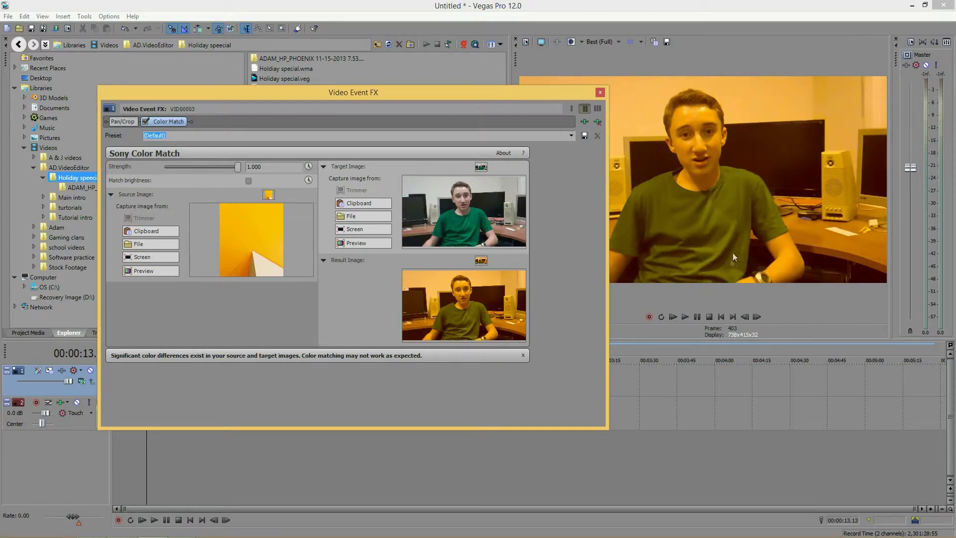
Capture the effect's own grey control area from the screen as source image and test the Strength, ending at 1.000
{"action": "left_click", "coordinate": [151, 257]}
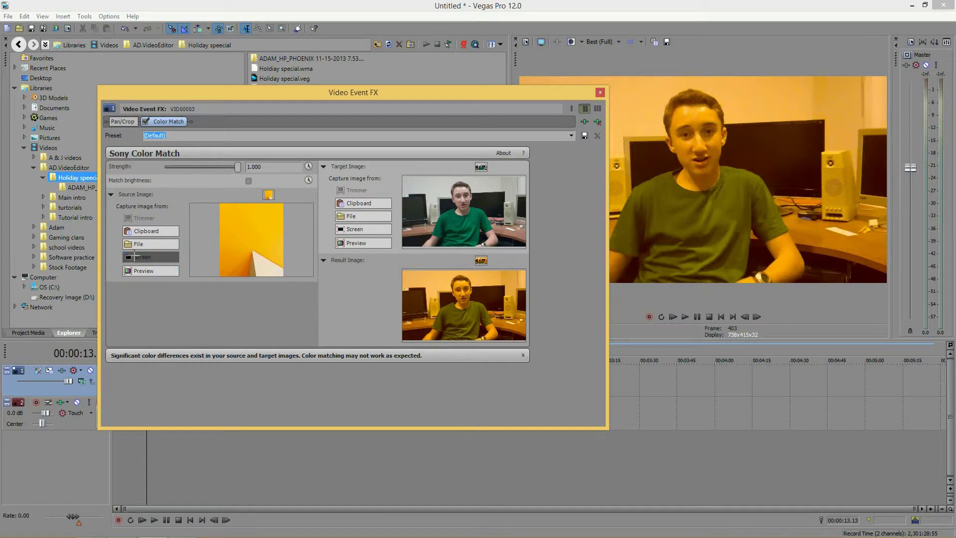
{"action": "left_click_drag", "start_coordinate": [184, 315], "coordinate": [112, 160]}
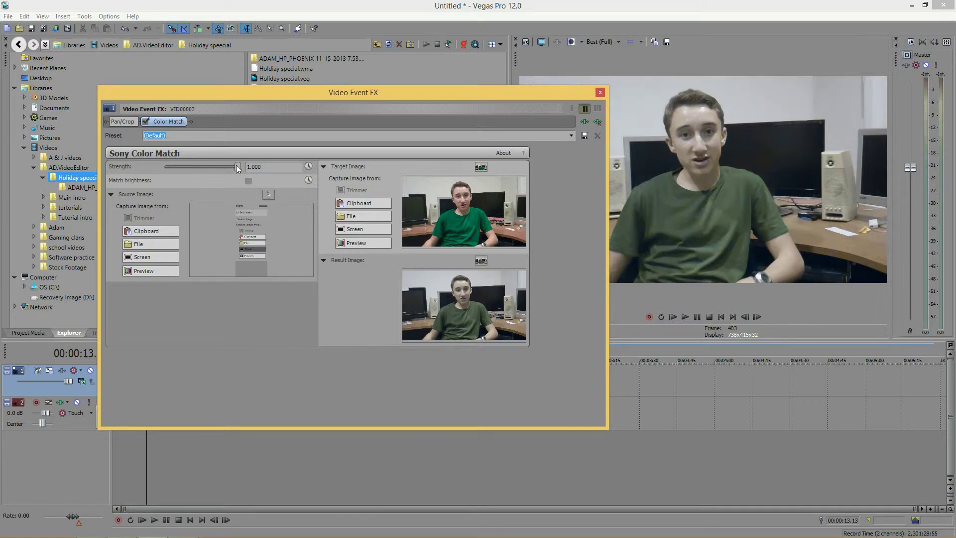
{"action": "left_click_drag", "start_coordinate": [184, 166], "coordinate": [374, 172]}
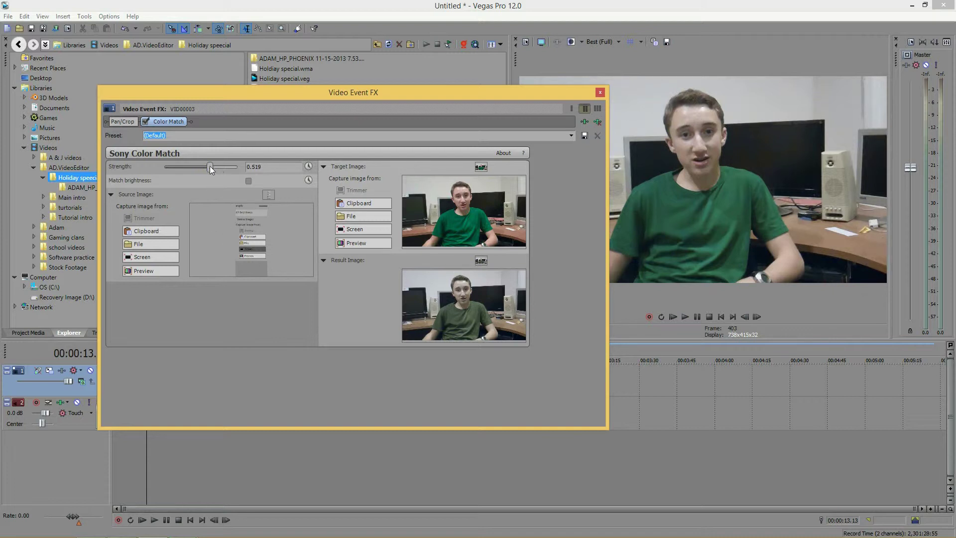
{"action": "left_click_drag", "start_coordinate": [209, 166], "coordinate": [292, 173]}
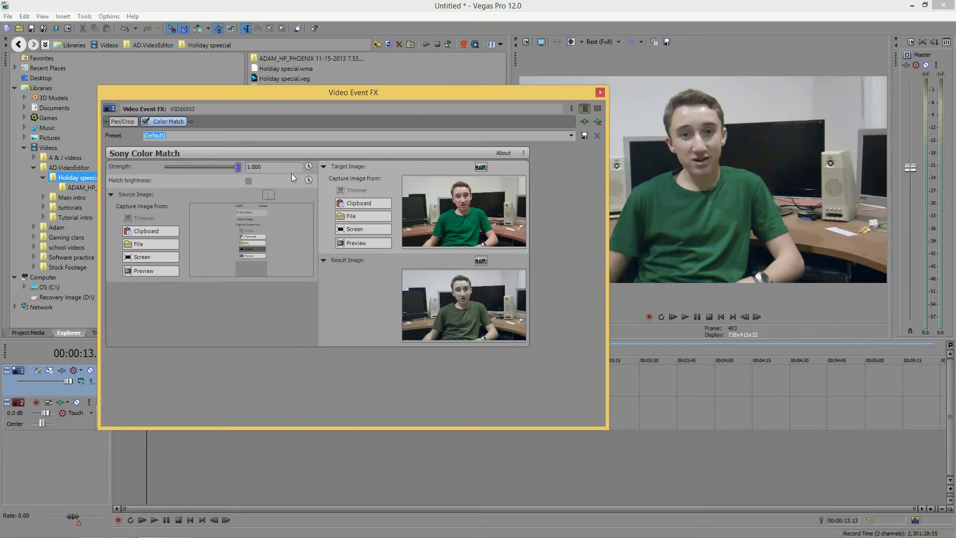
Capture the yellow screen area as the source image again and vary the Strength, returning it to 1.000
{"action": "left_click", "coordinate": [153, 257]}
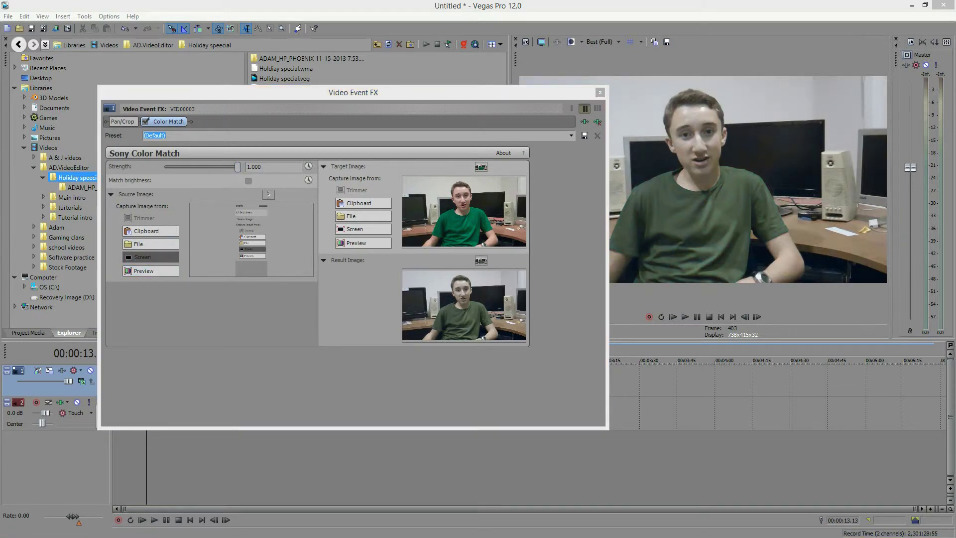
{"action": "left_click", "coordinate": [214, 268]}
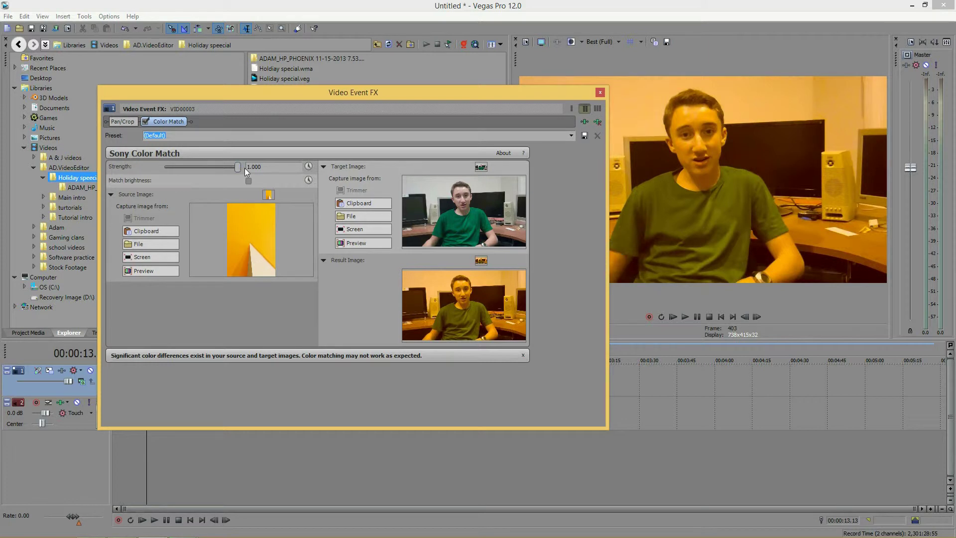
{"action": "left_click_drag", "start_coordinate": [234, 168], "coordinate": [286, 154]}
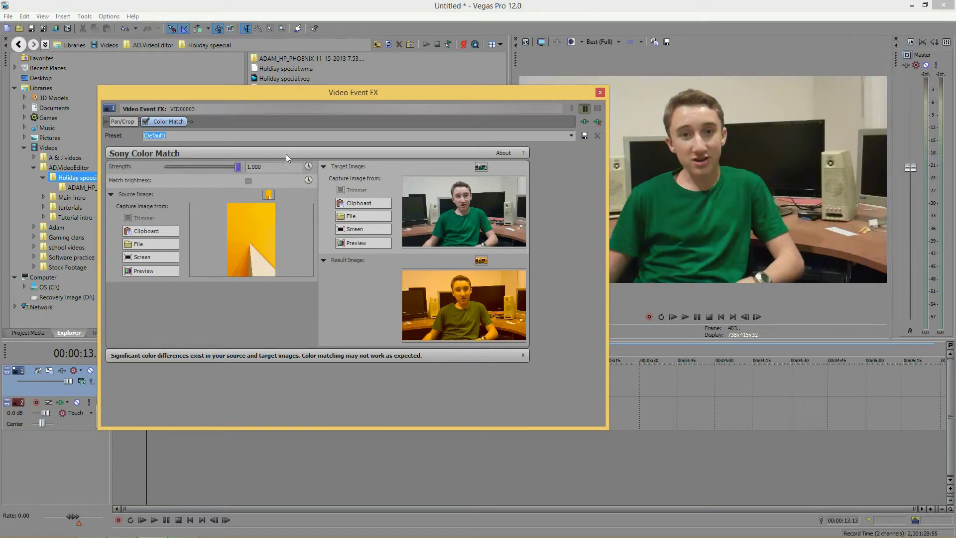
Enable brightness matching and load the picture of a flying reptile on a green background as the source image
{"action": "left_click", "coordinate": [250, 179]}
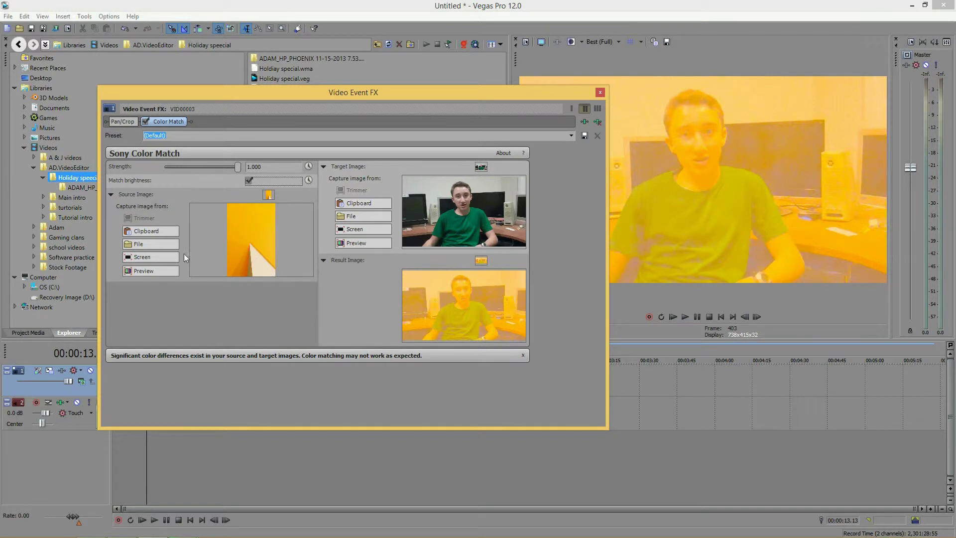
{"action": "left_click", "coordinate": [157, 248]}
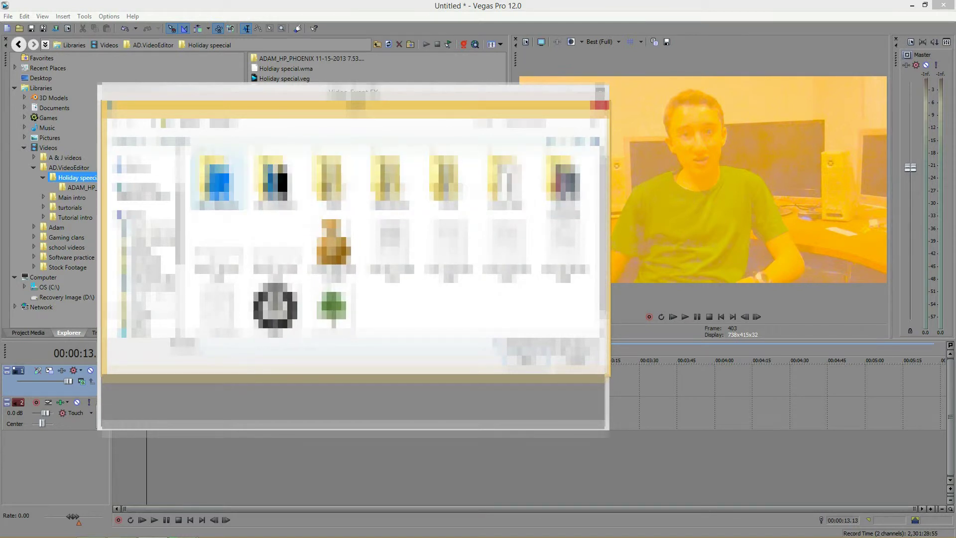
{"action": "double_click", "coordinate": [564, 179]}
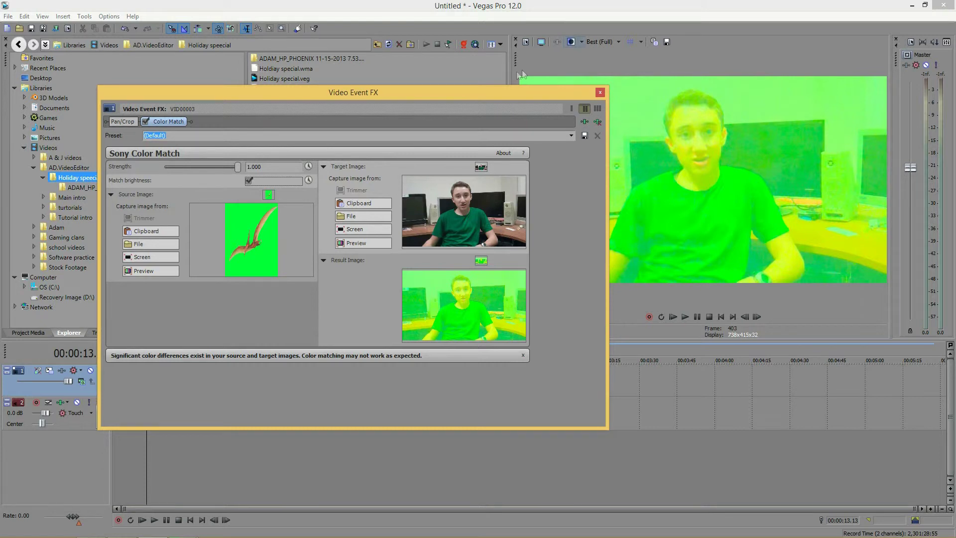
Dock the Video Event FX window beside the video preview and disable brightness matching
{"action": "left_click_drag", "start_coordinate": [503, 88], "coordinate": [192, 171]}
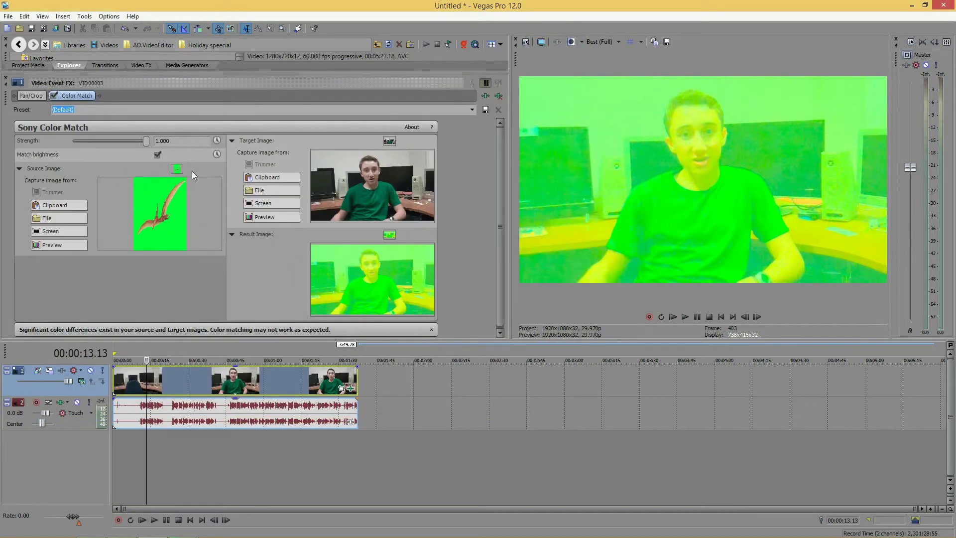
{"action": "left_click", "coordinate": [158, 155]}
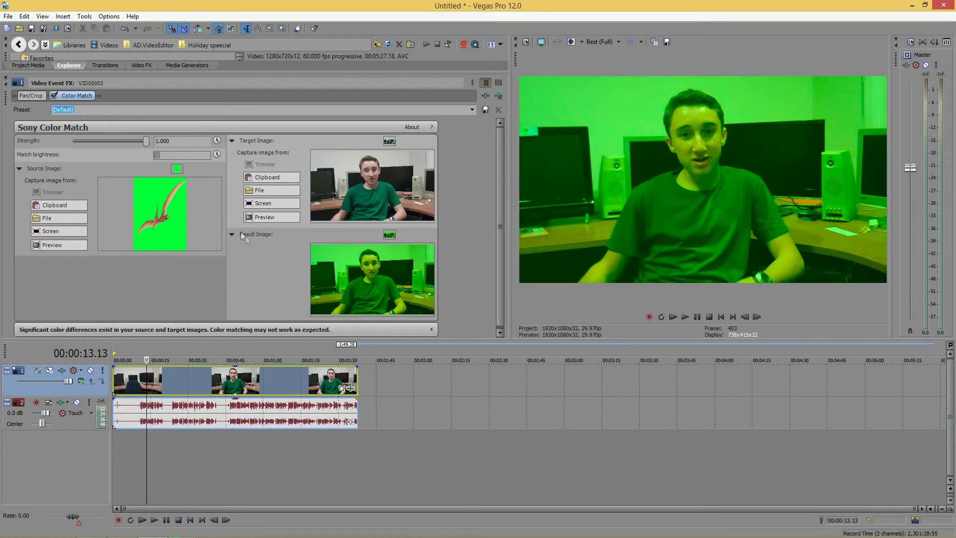
Load the picture file of painted green trees as the Color Match source image and slightly enlarge the docked effect area
{"action": "left_click", "coordinate": [76, 220]}
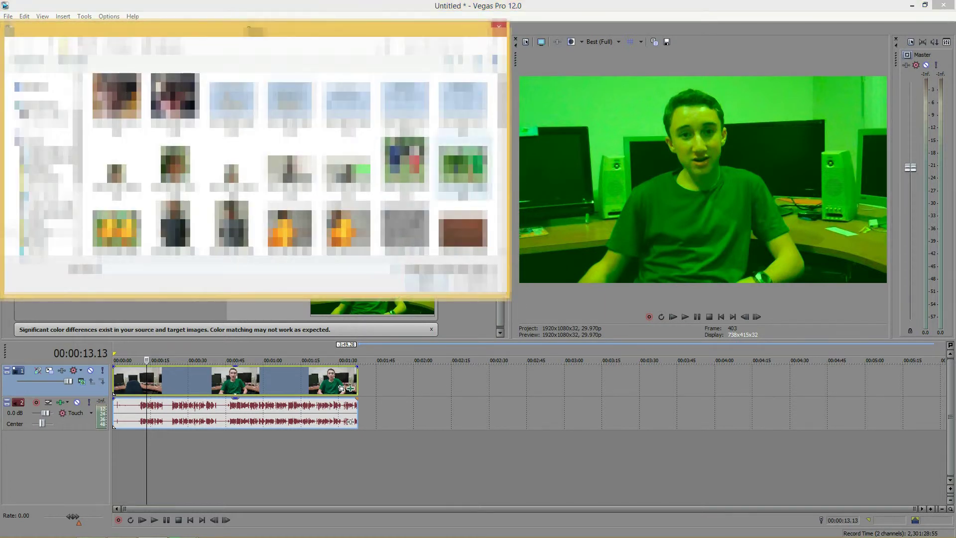
{"action": "double_click", "coordinate": [458, 162]}
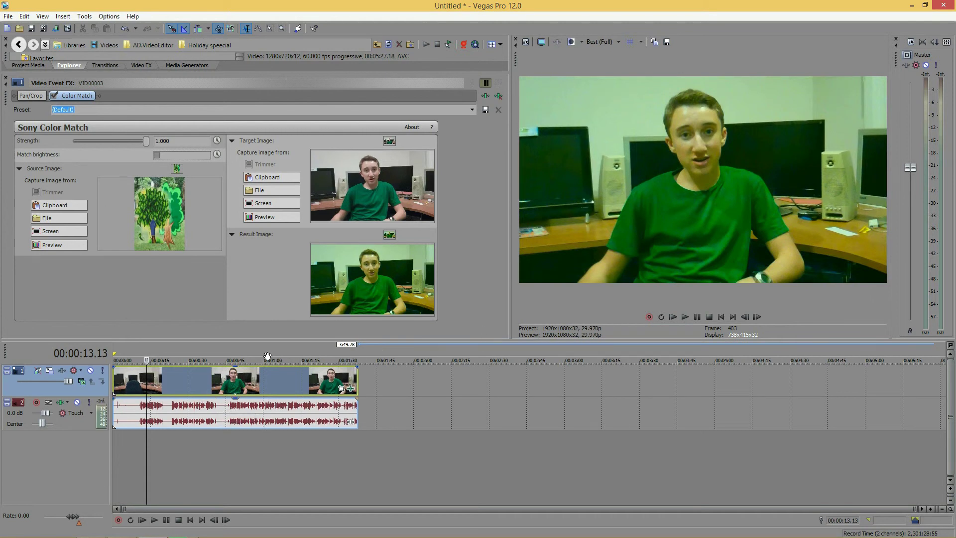
{"action": "left_click_drag", "start_coordinate": [296, 340], "coordinate": [341, 343]}
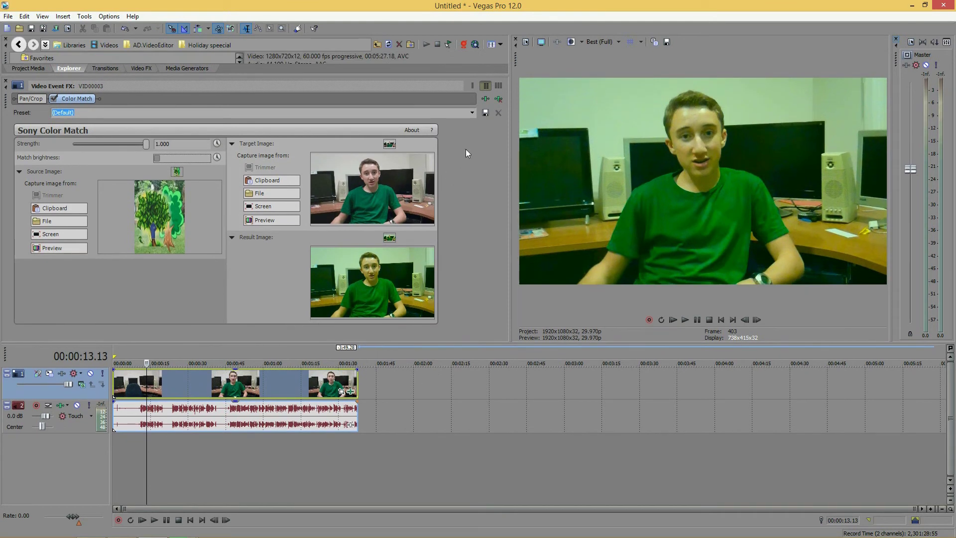